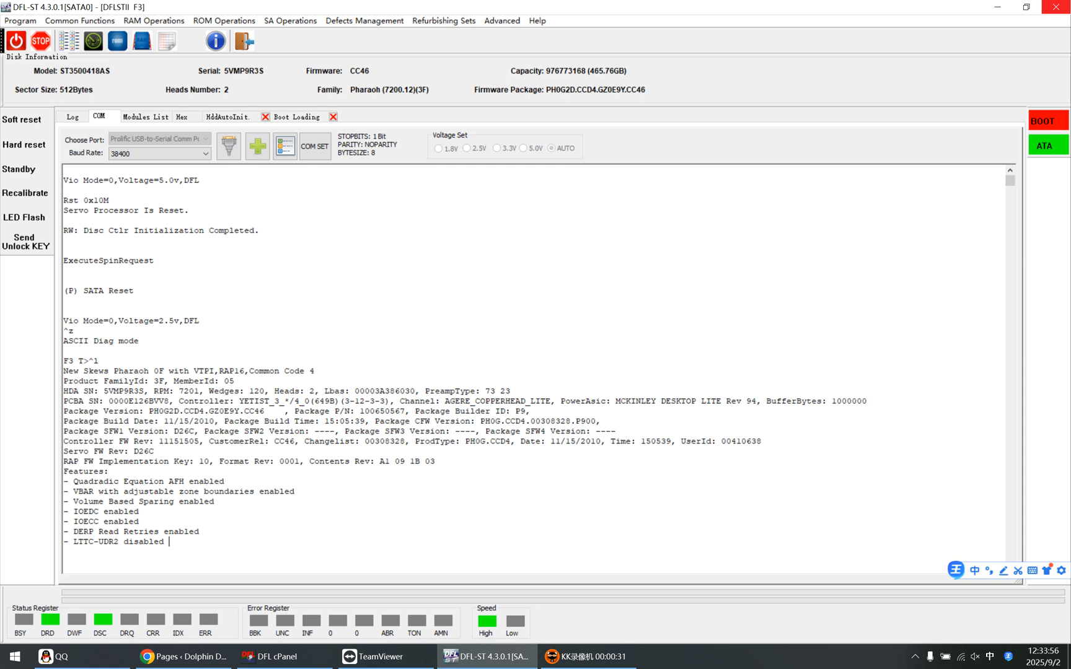
# Look over the HddAutoInit loader page and the service area and ROM operations menus
pyautogui.click(226, 116)
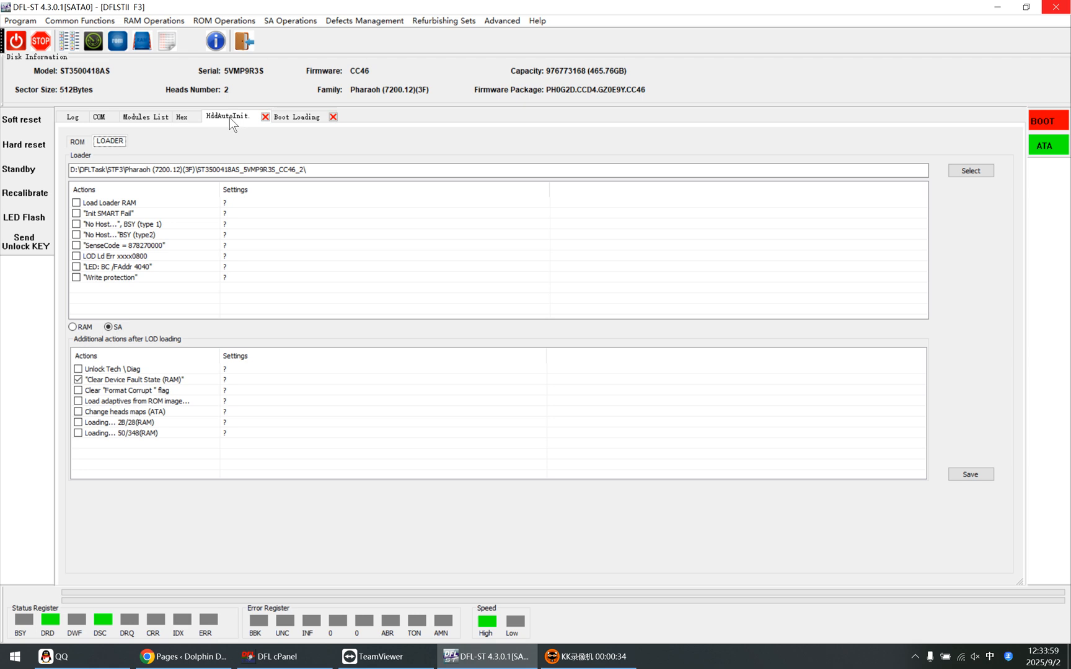
pyautogui.click(102, 116)
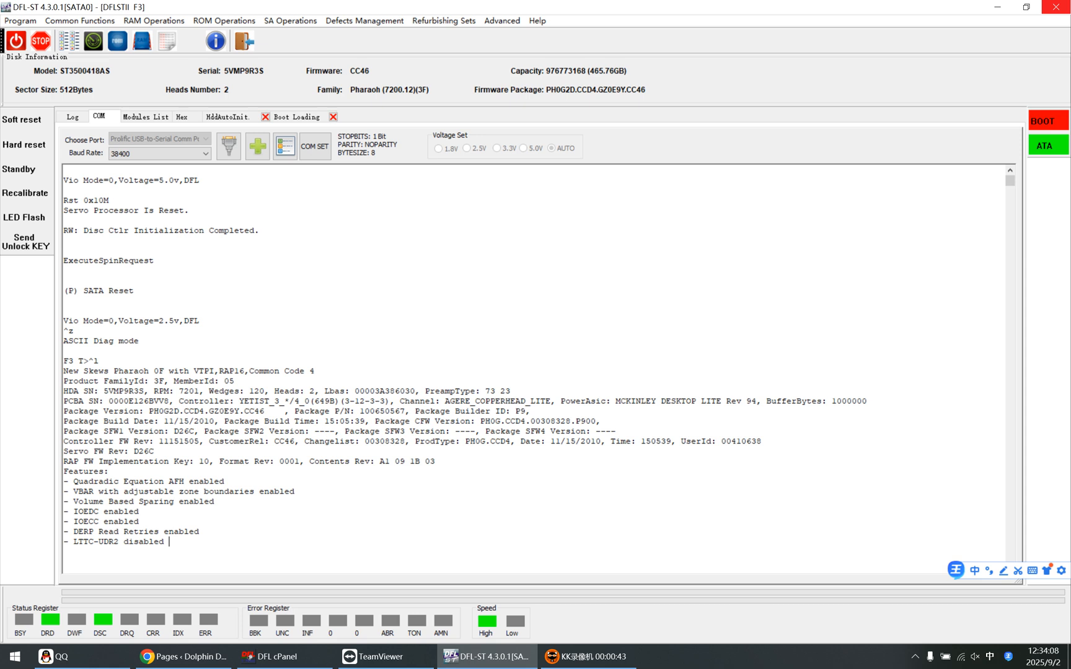
pyautogui.click(290, 21)
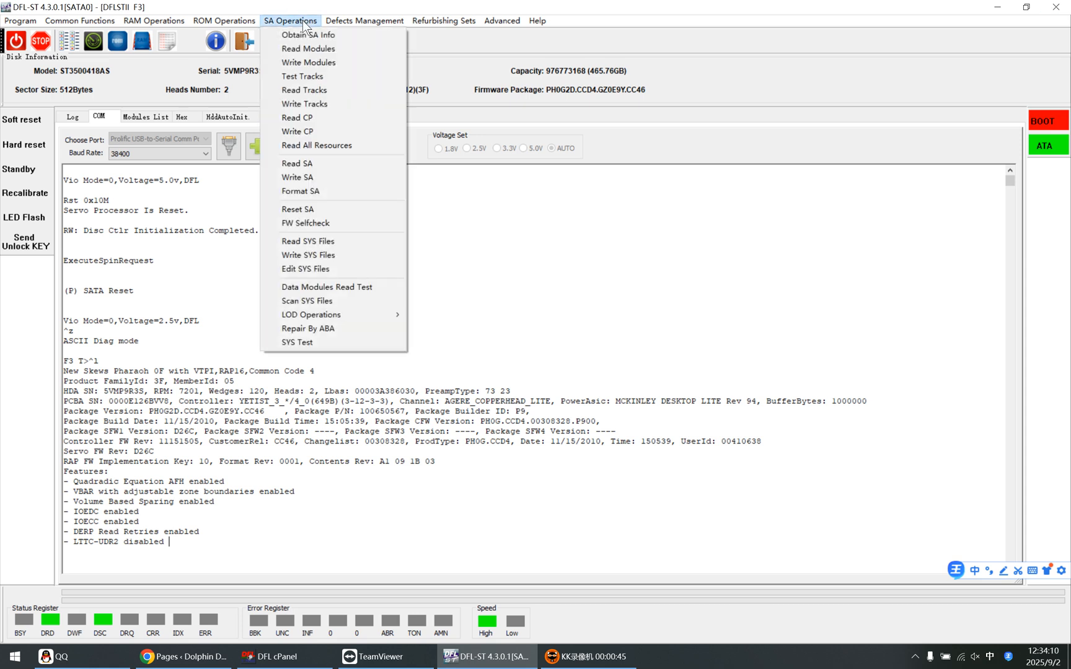
pyautogui.click(302, 22)
pyautogui.click(212, 23)
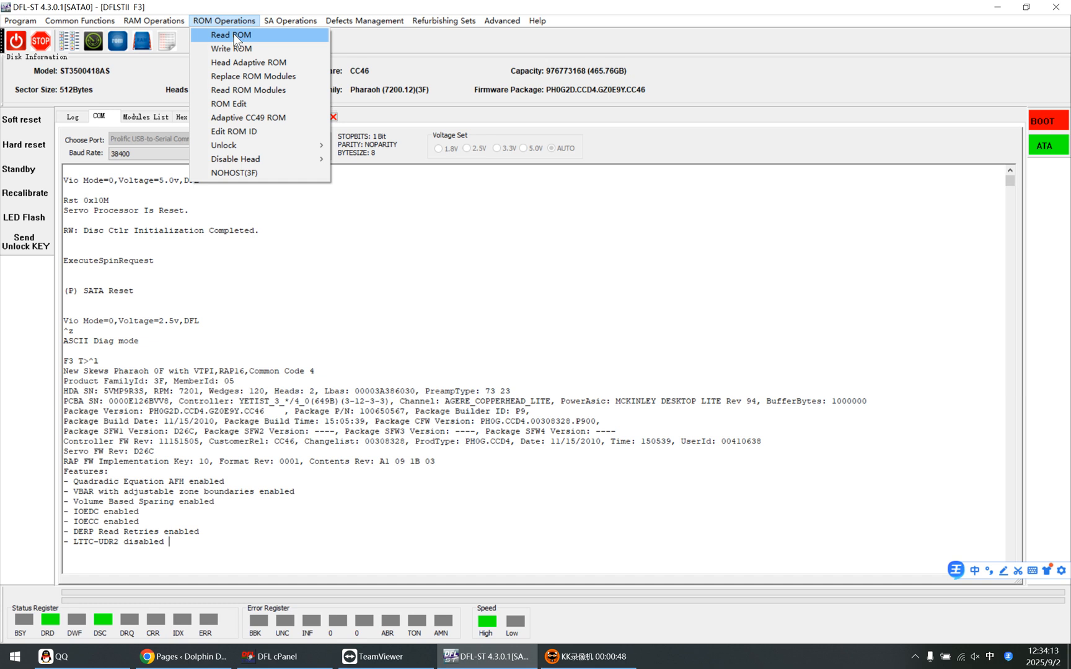
# Open the Edit SYS File hex editor tab, then return to the serial terminal log
pyautogui.moveTo(302, 15)
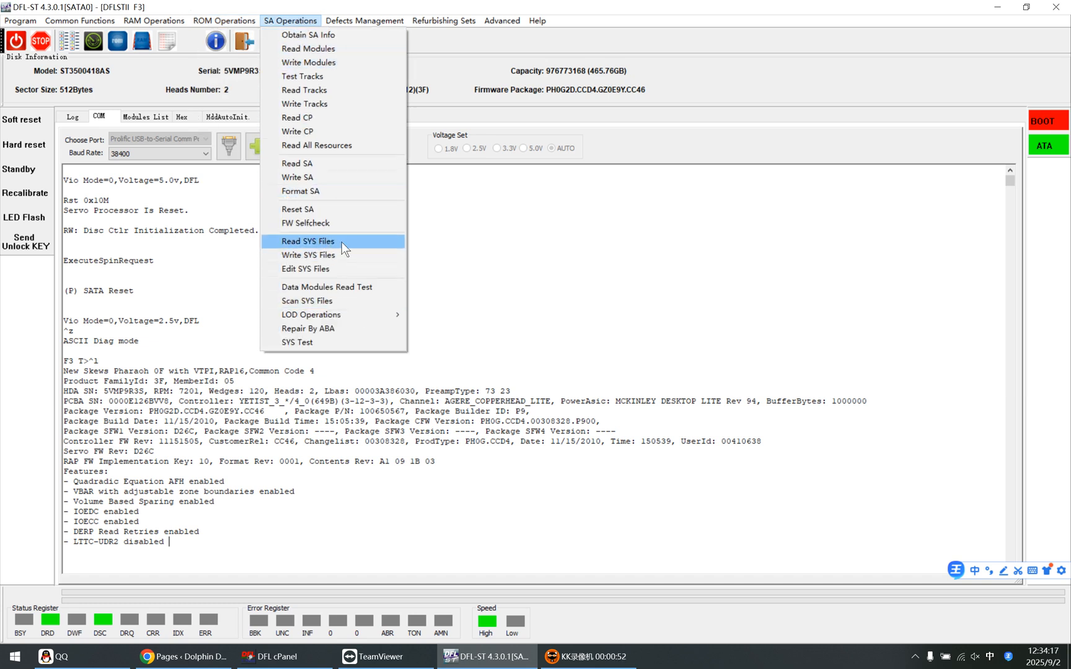
pyautogui.click(321, 269)
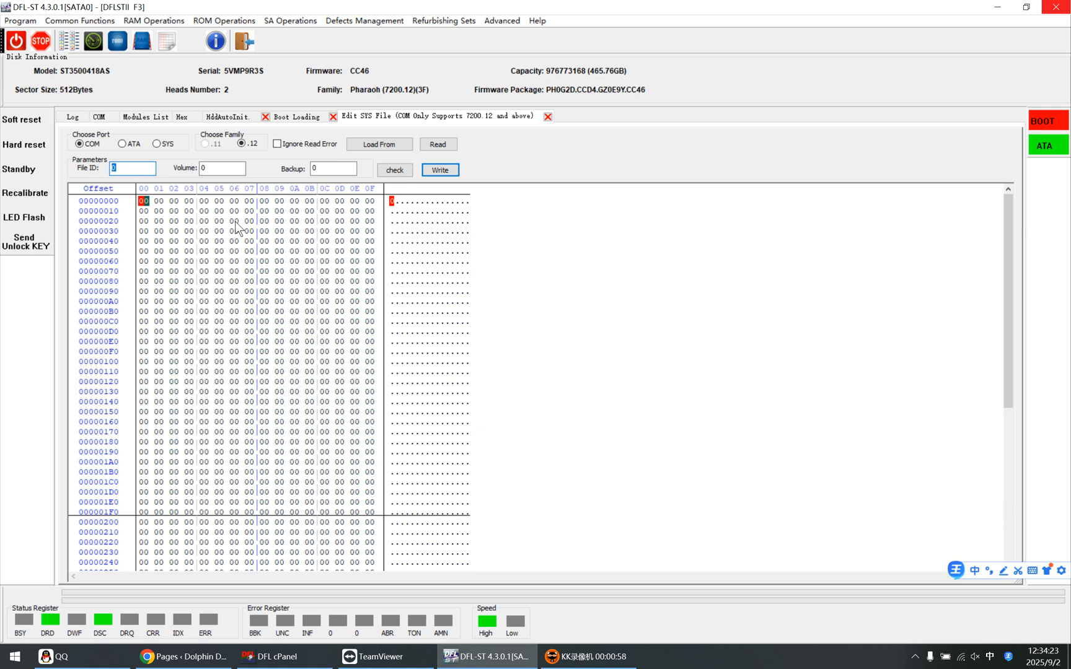
pyautogui.click(101, 117)
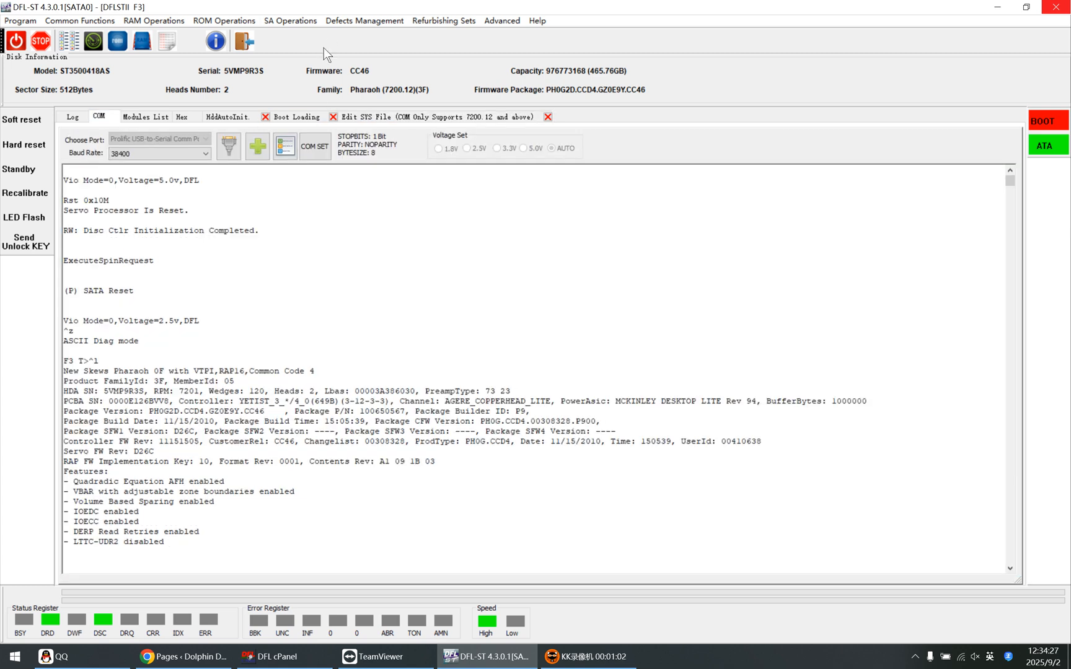
pyautogui.click(290, 18)
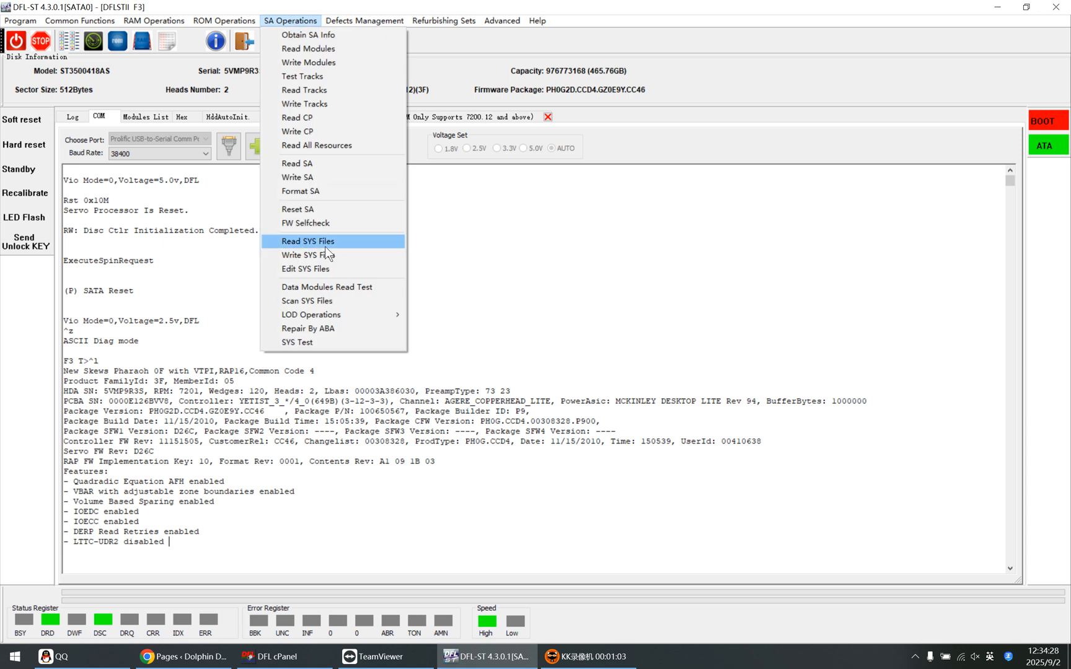
pyautogui.click(214, 245)
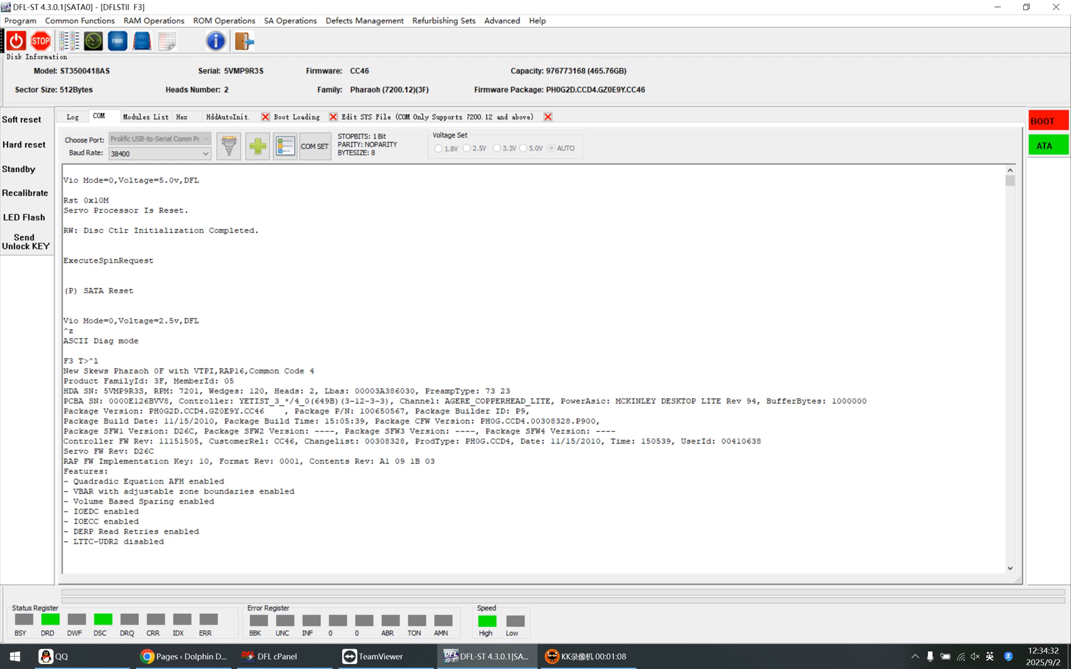
# Use Ctrl+Z to put the drive back in ASCII Diag mode at the F3 T> prompt
pyautogui.hotkey('ctrl', 'z')
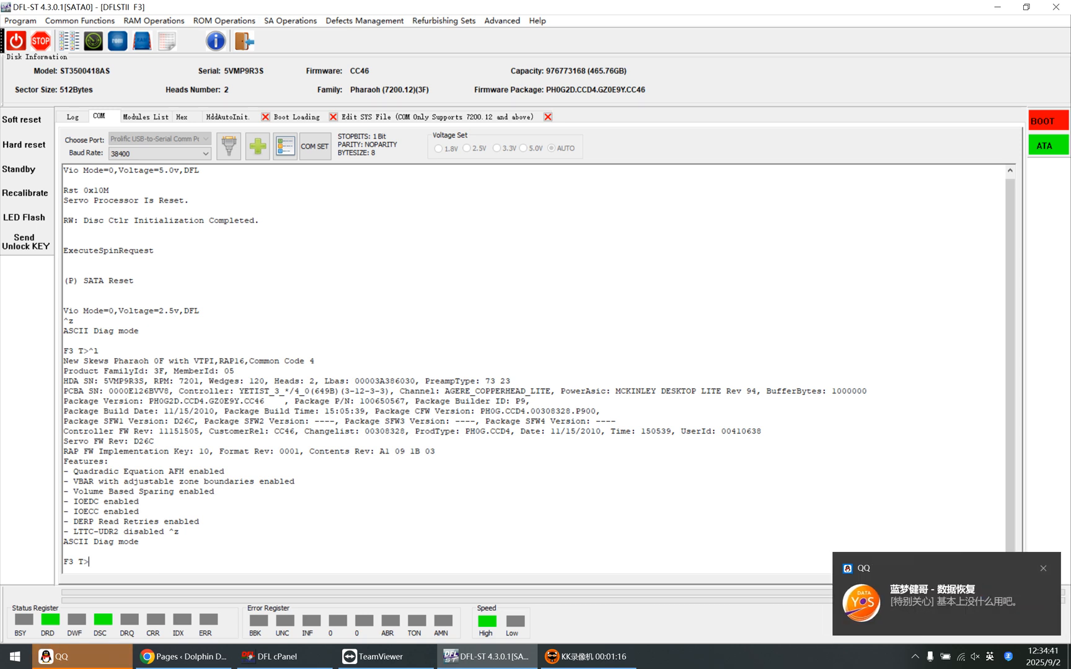
pyautogui.click(139, 541)
pyautogui.click(200, 522)
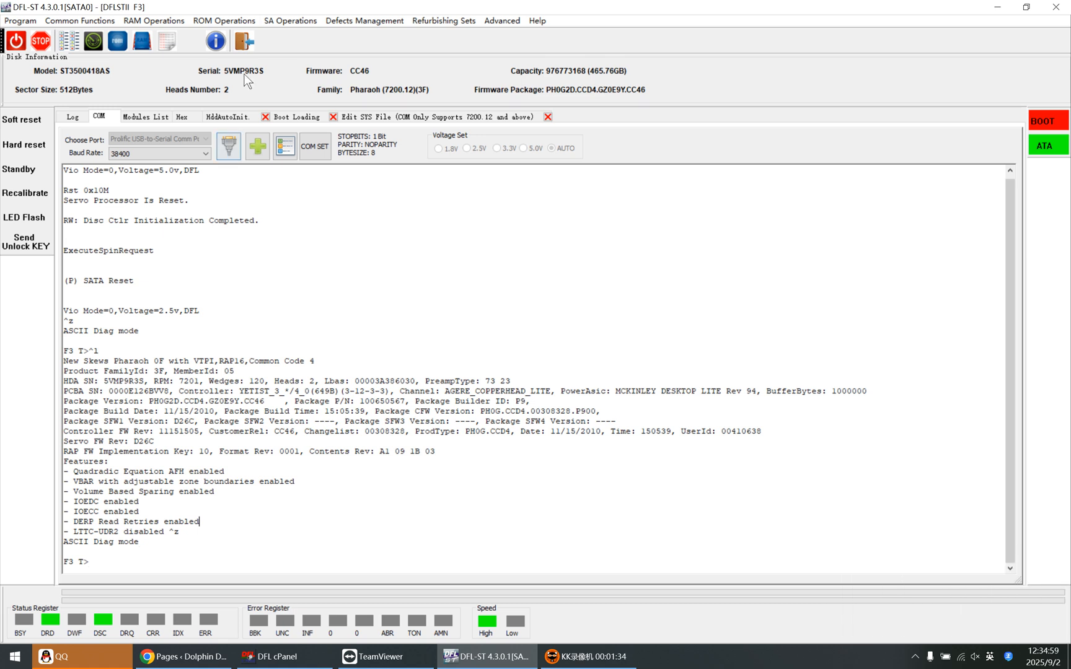
# Start ROM Operations NOHOST(3F), cancel its ROM file dialog, and show the Boot Loading page
pyautogui.click(216, 20)
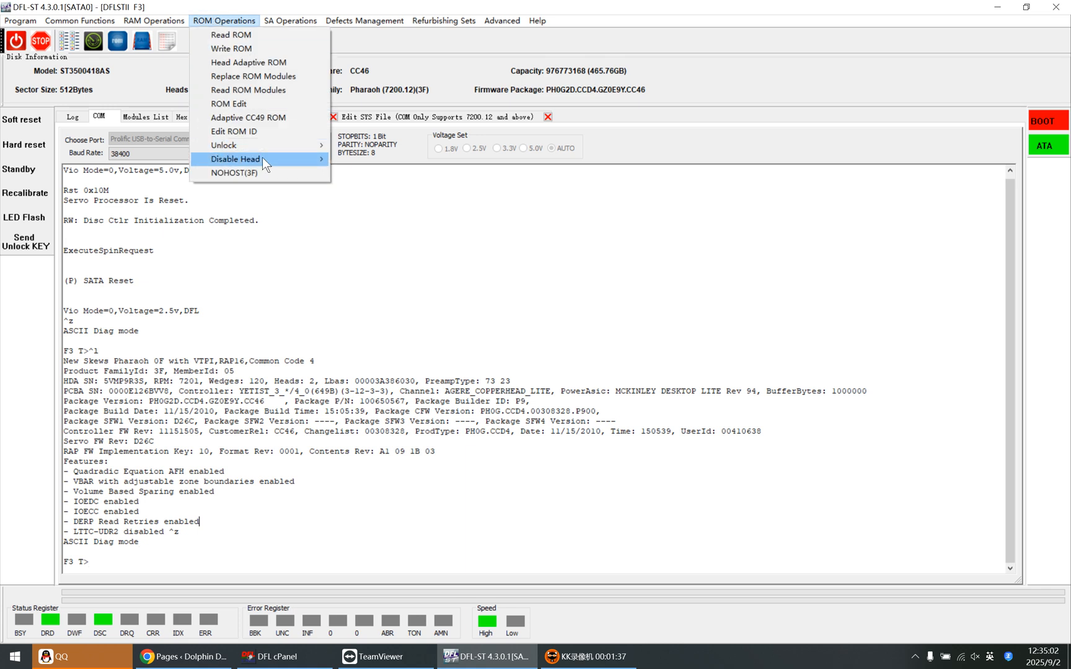
pyautogui.click(251, 172)
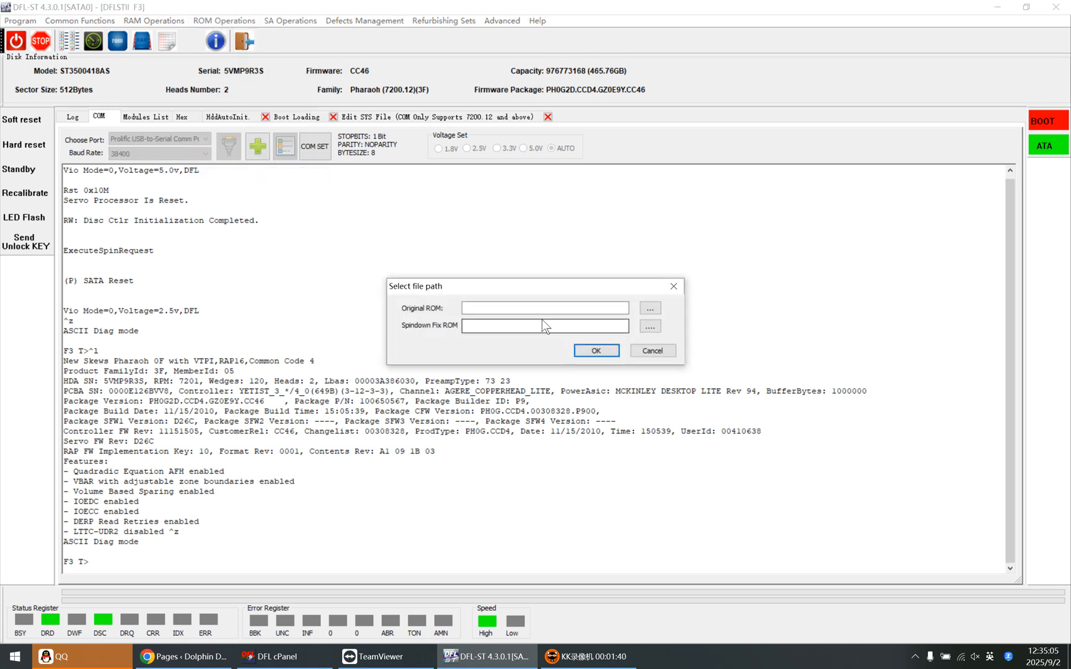
pyautogui.moveTo(595, 282); pyautogui.dragTo(506, 298)
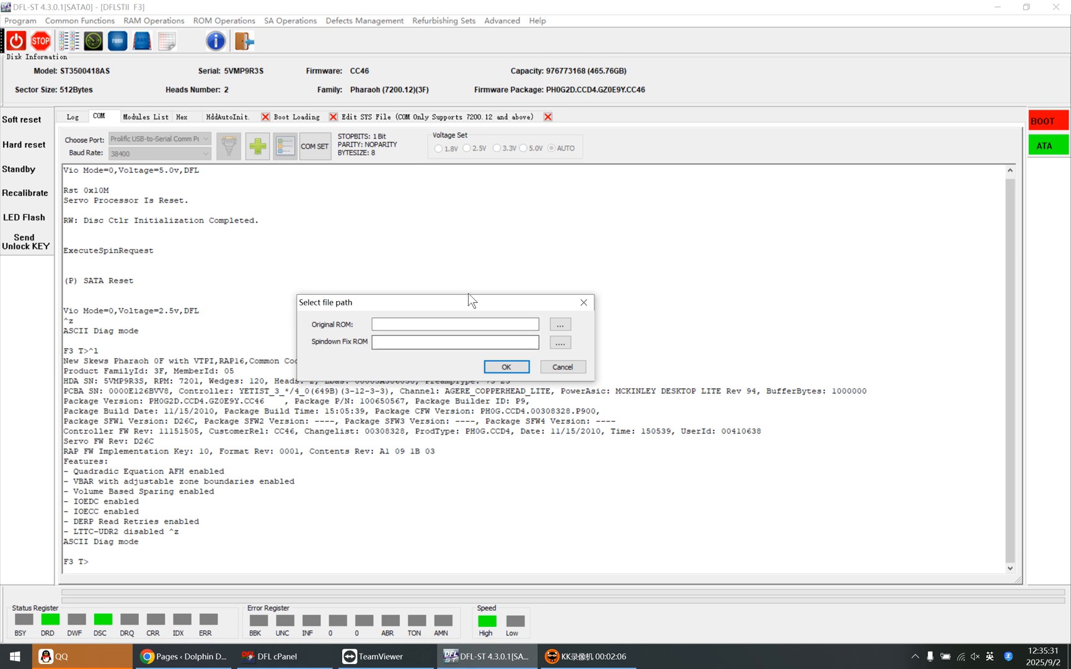
pyautogui.click(563, 366)
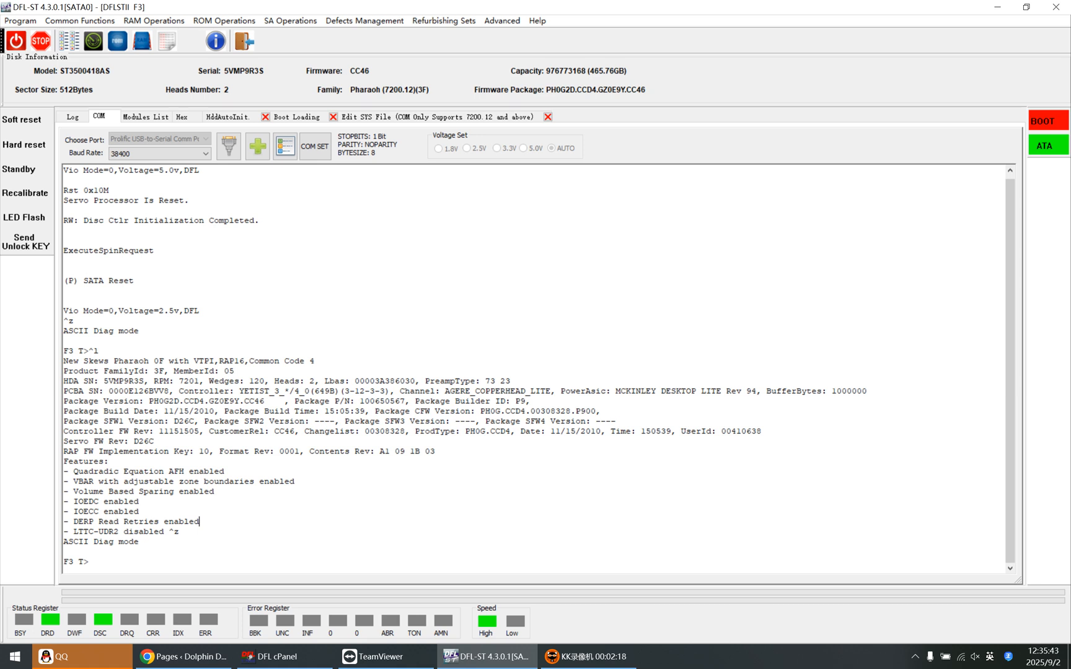
pyautogui.click(297, 117)
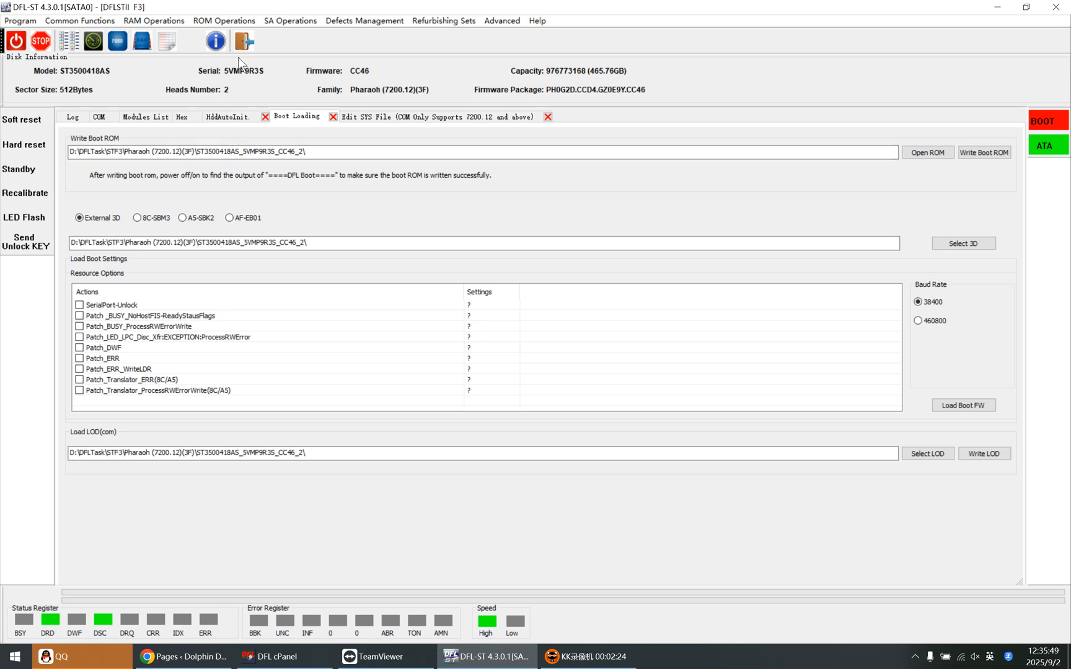
pyautogui.click(150, 19)
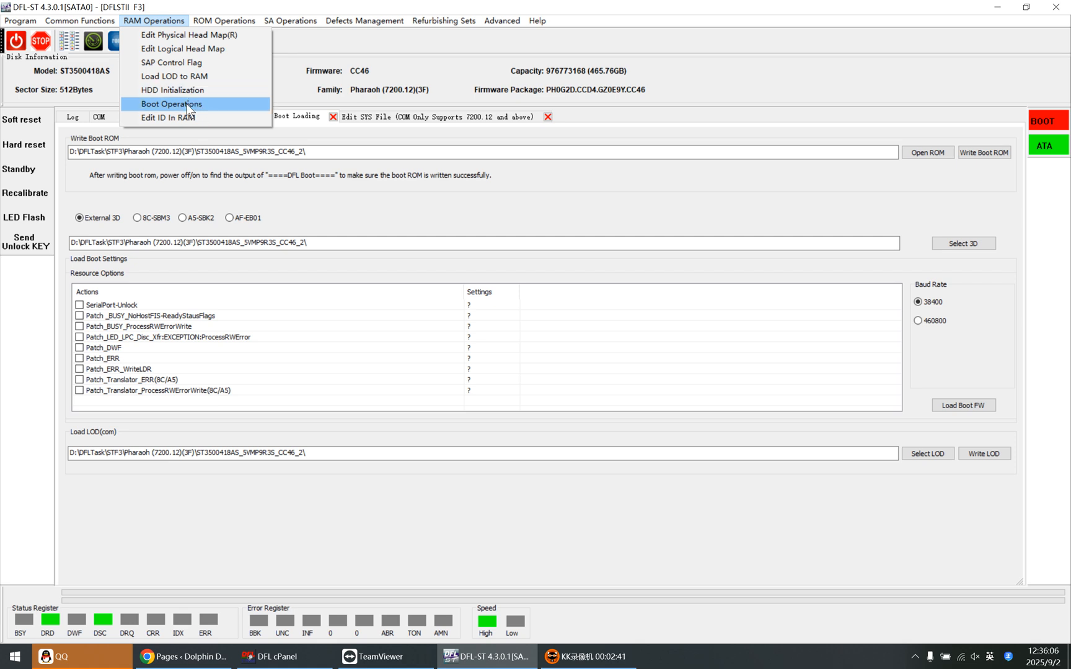
pyautogui.click(313, 173)
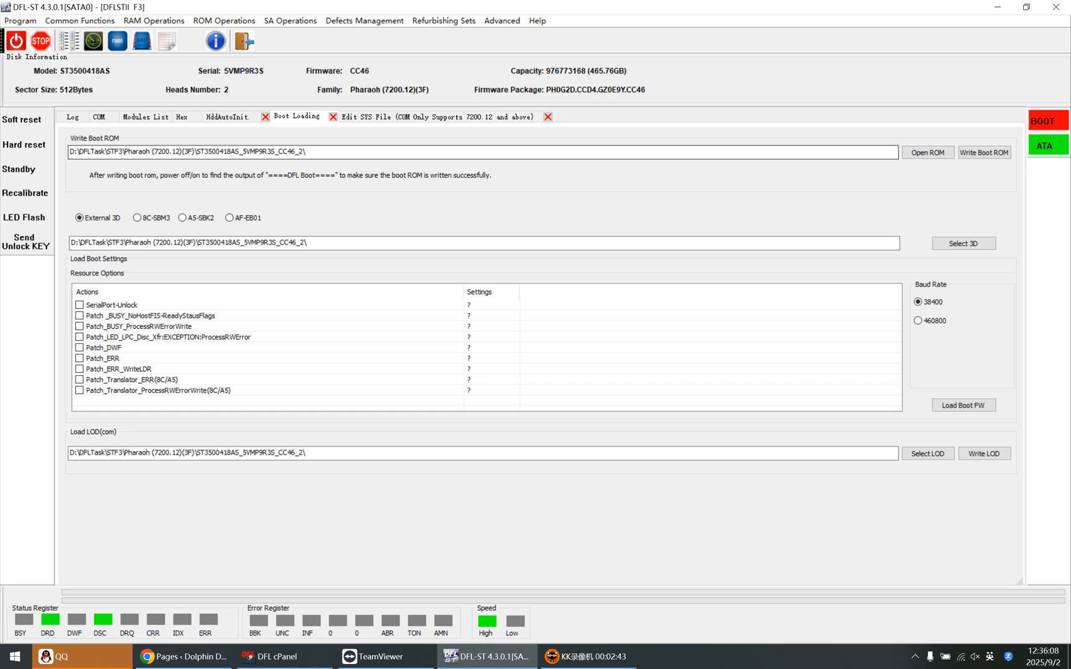
pyautogui.click(324, 153)
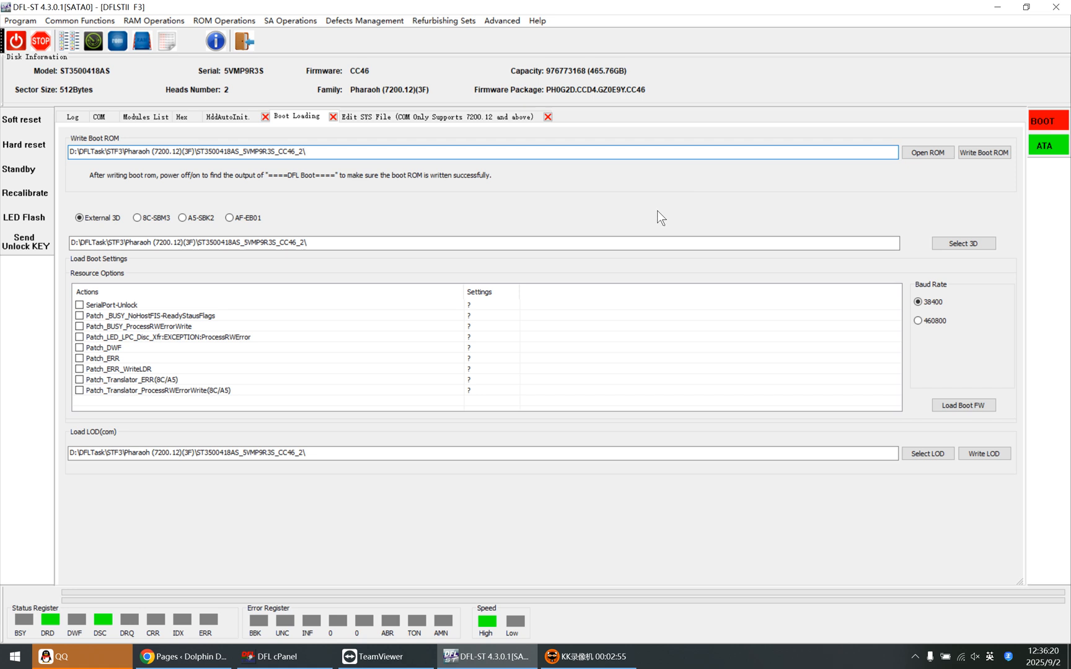
pyautogui.click(435, 244)
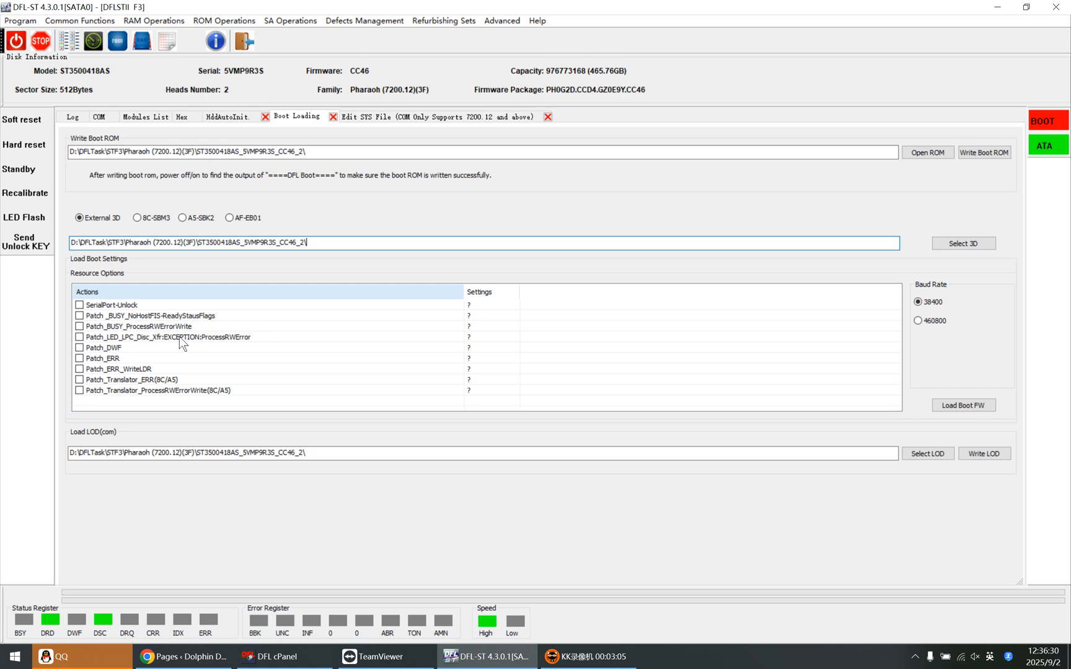
# Tick the Patch _BUSY_NoHostFIS-ReadyStausFlags boot patch, then show the HddAutoInit loader page
pyautogui.doubleClick(94, 316)
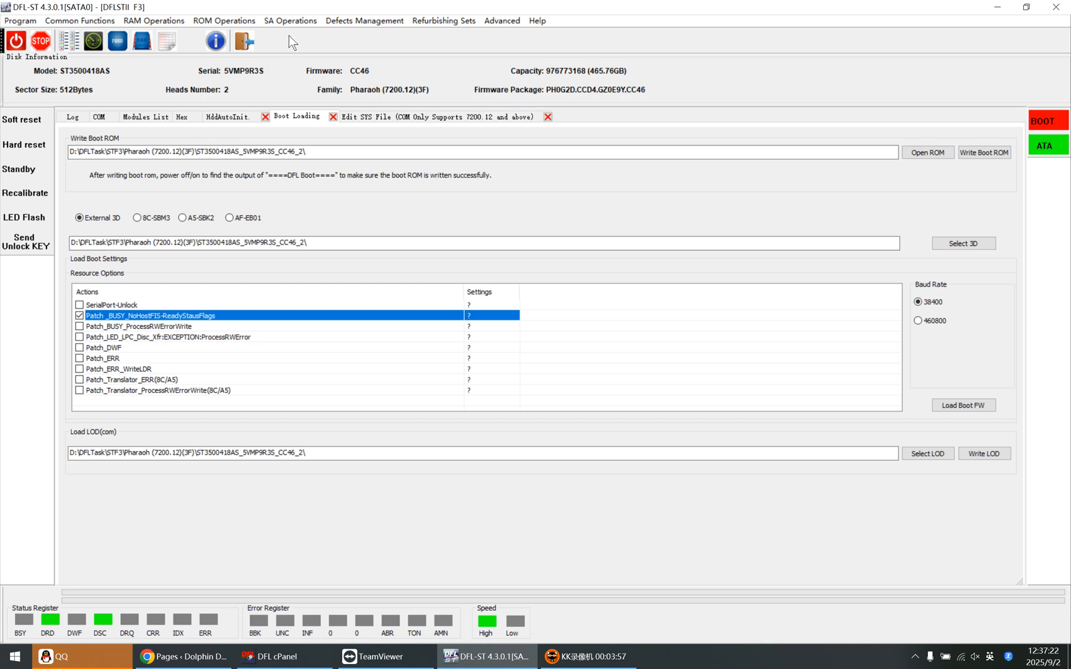
pyautogui.click(405, 118)
pyautogui.click(296, 119)
pyautogui.click(229, 112)
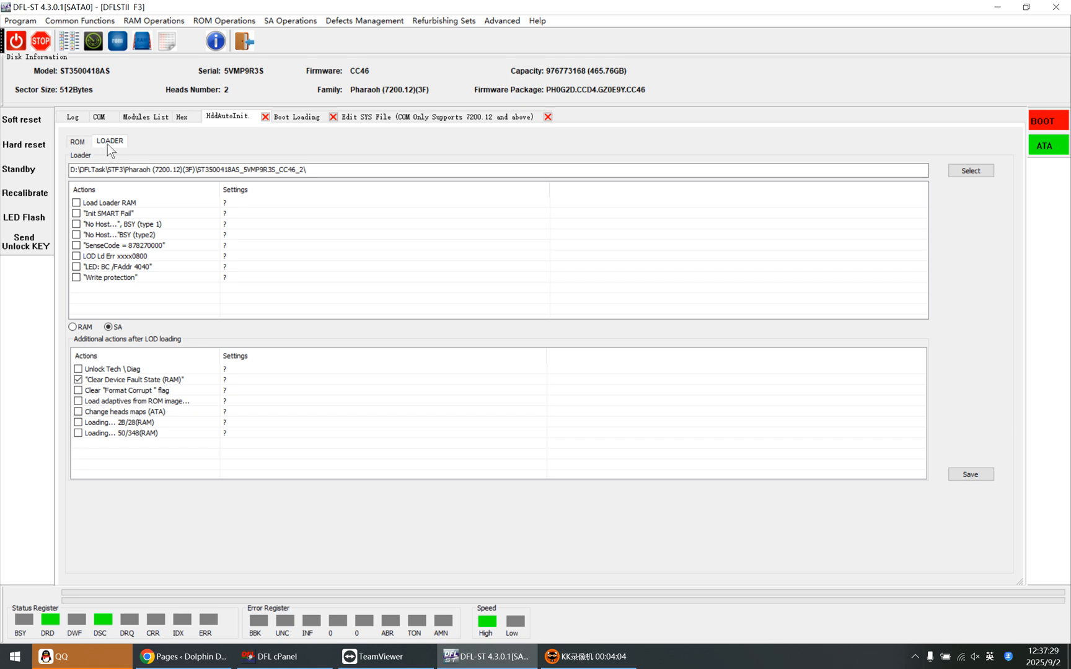
# Review the ROM and LOADER auto-init actions, then show LOD Operations under SA Operations
pyautogui.click(84, 142)
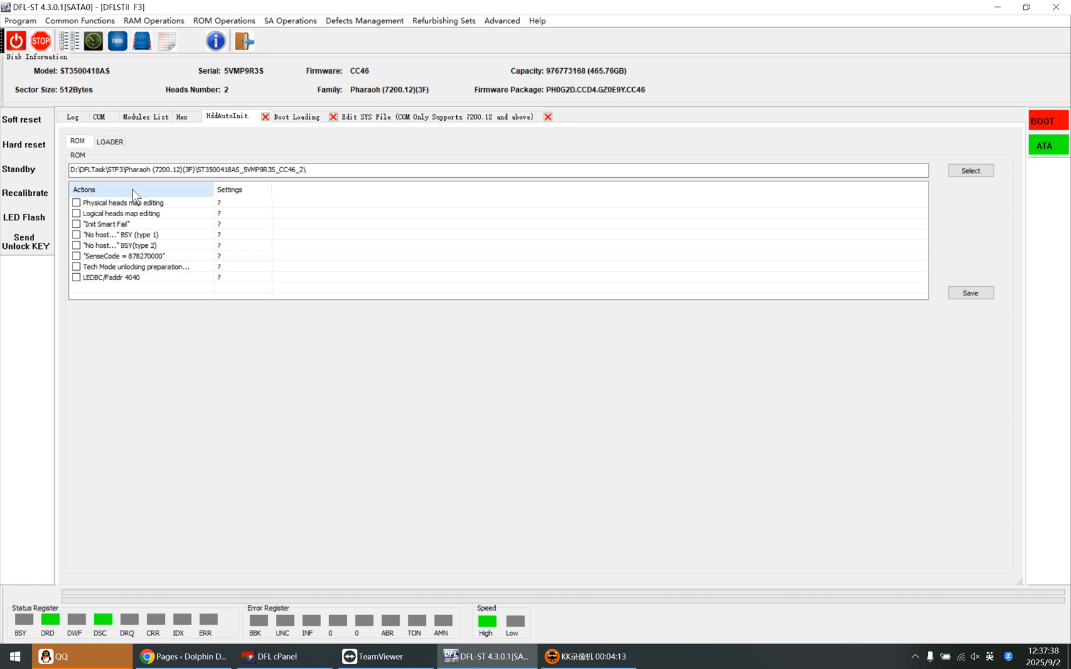
pyautogui.click(119, 143)
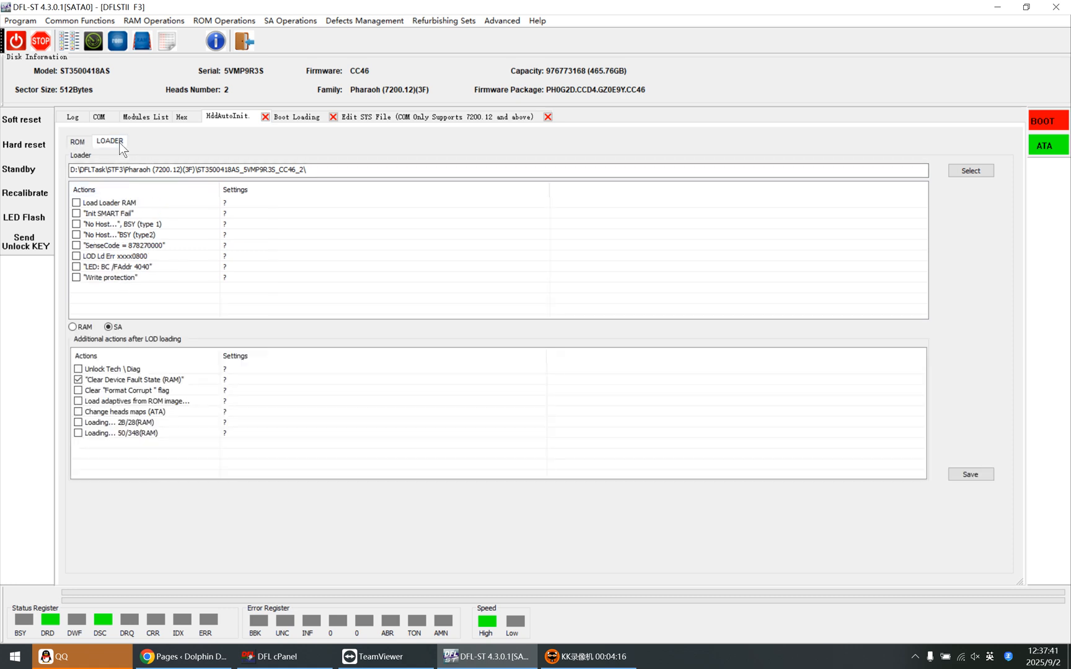
pyautogui.click(293, 20)
pyautogui.moveTo(301, 314)
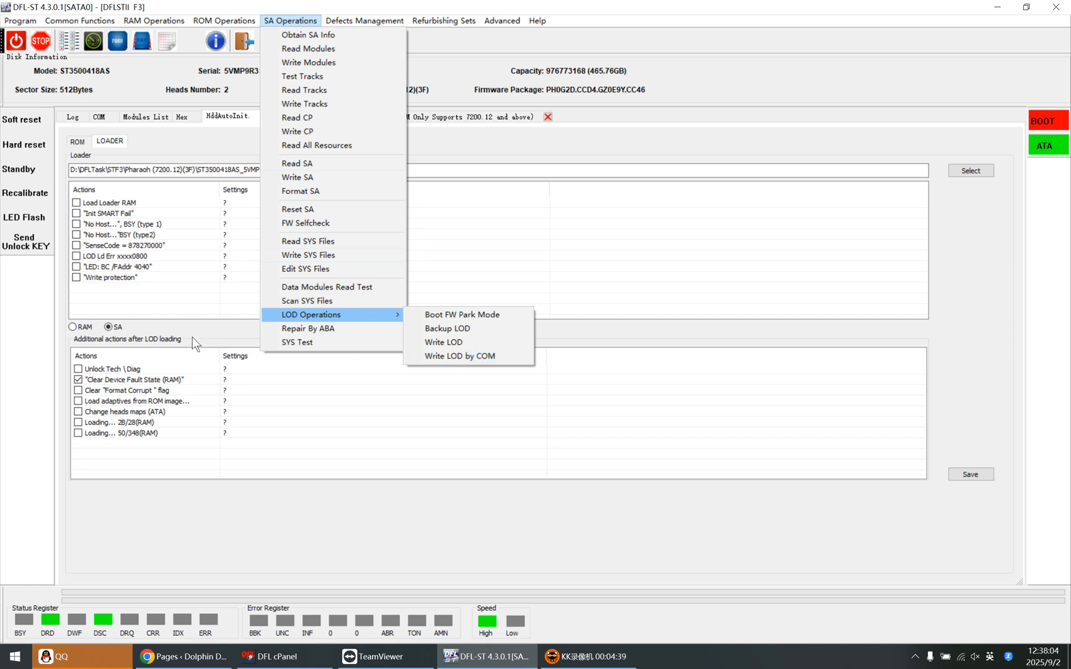
# Dismiss the SA Operations menu and tick the No Host BSY (type 1) loader action
pyautogui.click(208, 330)
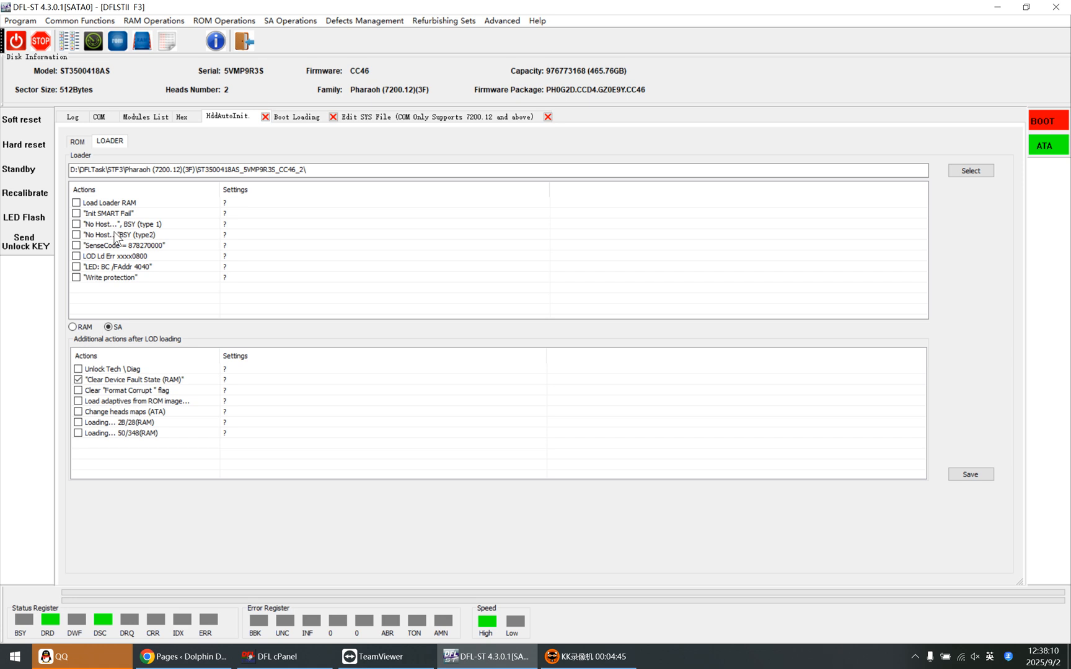
pyautogui.click(77, 224)
# Target additional actions at RAM and swap BSY (type 1) for No Host BSY (type2)
pyautogui.click(71, 327)
pyautogui.click(109, 327)
pyautogui.click(76, 235)
pyautogui.click(78, 224)
# Check the Boot Loading patch, then view the drive's diagnostic report on the COM console
pyautogui.click(294, 117)
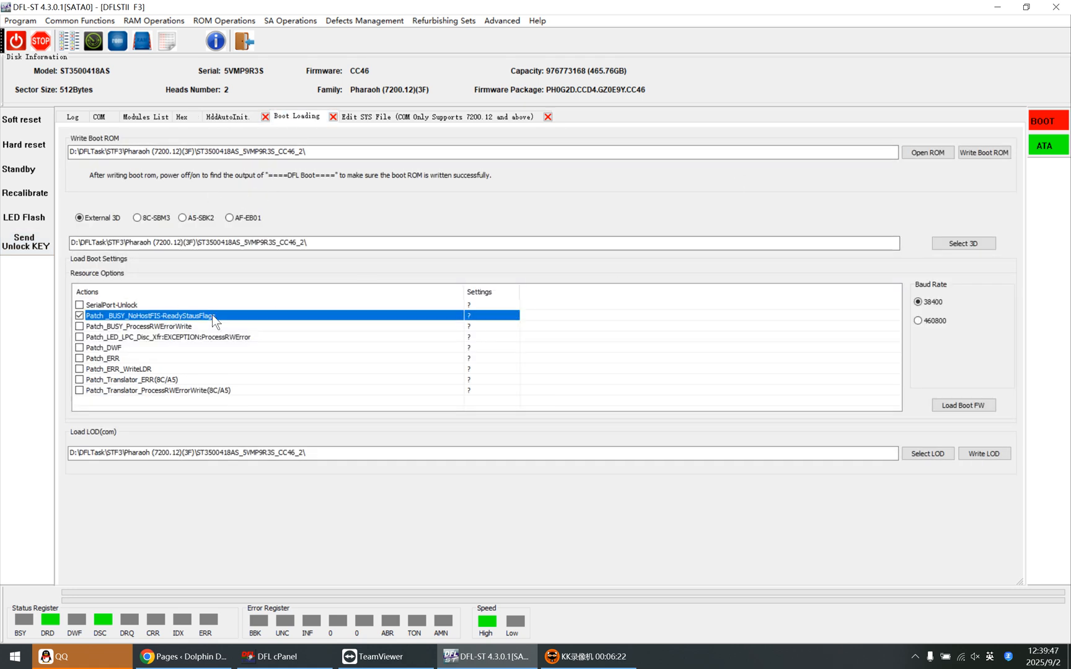
pyautogui.click(97, 116)
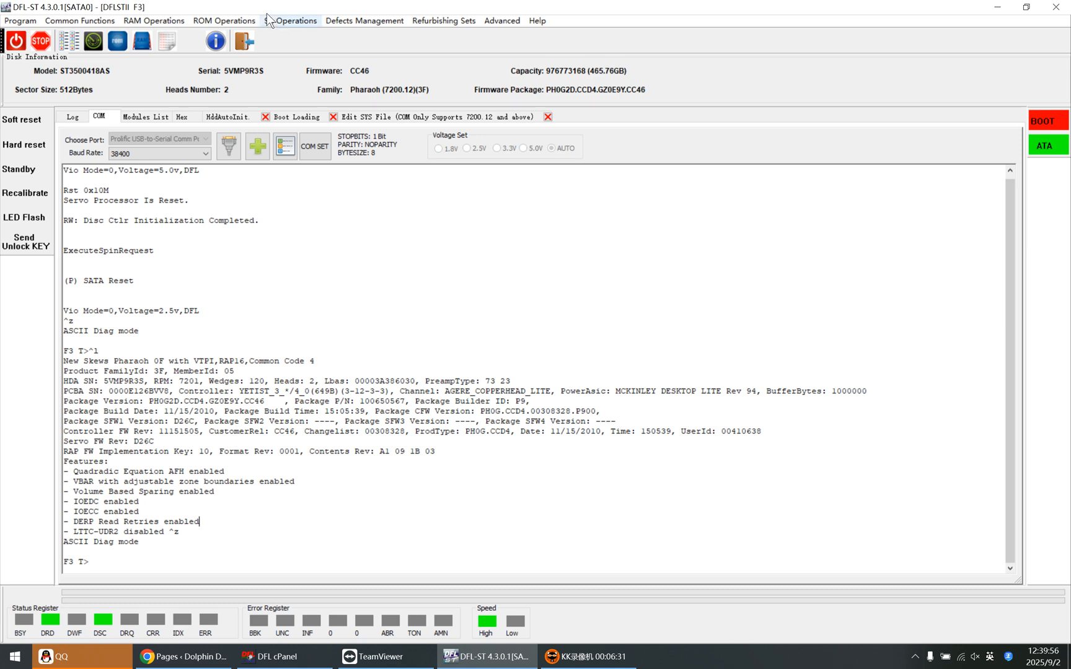
# Run the NOHOST(3F) ROM function and go back to the HddAutoInit loader page
pyautogui.click(214, 26)
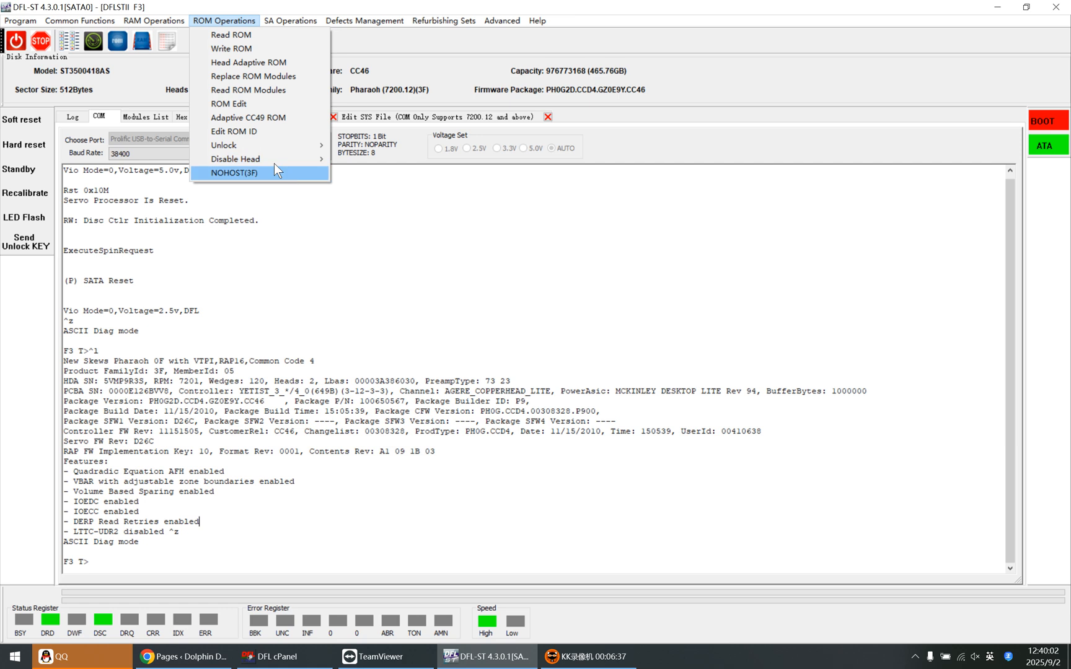
pyautogui.click(257, 172)
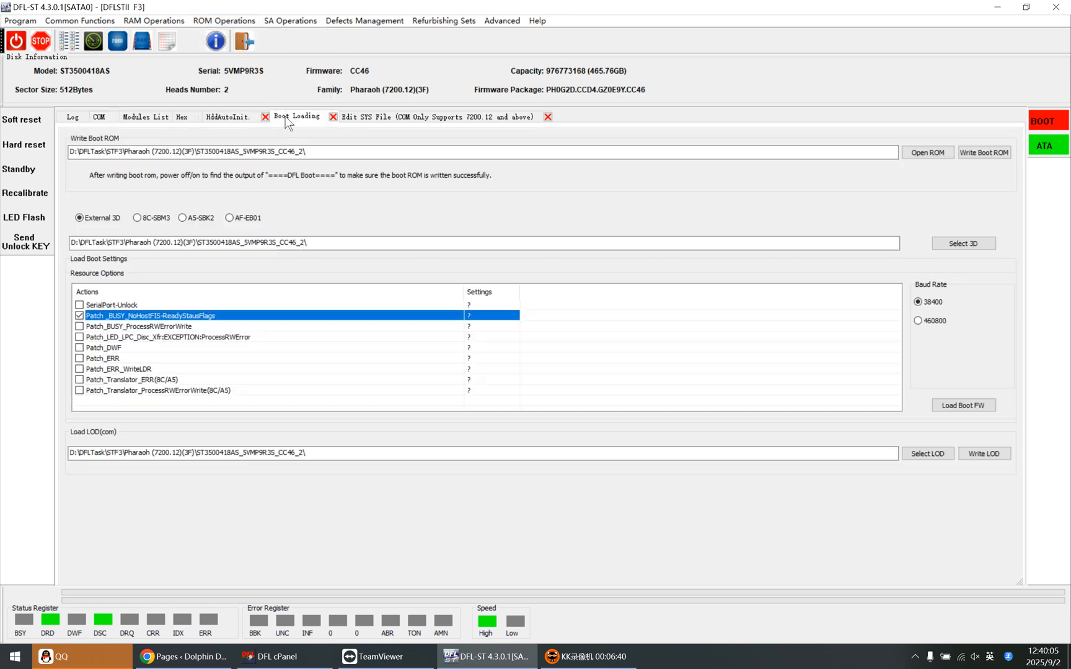
pyautogui.click(228, 116)
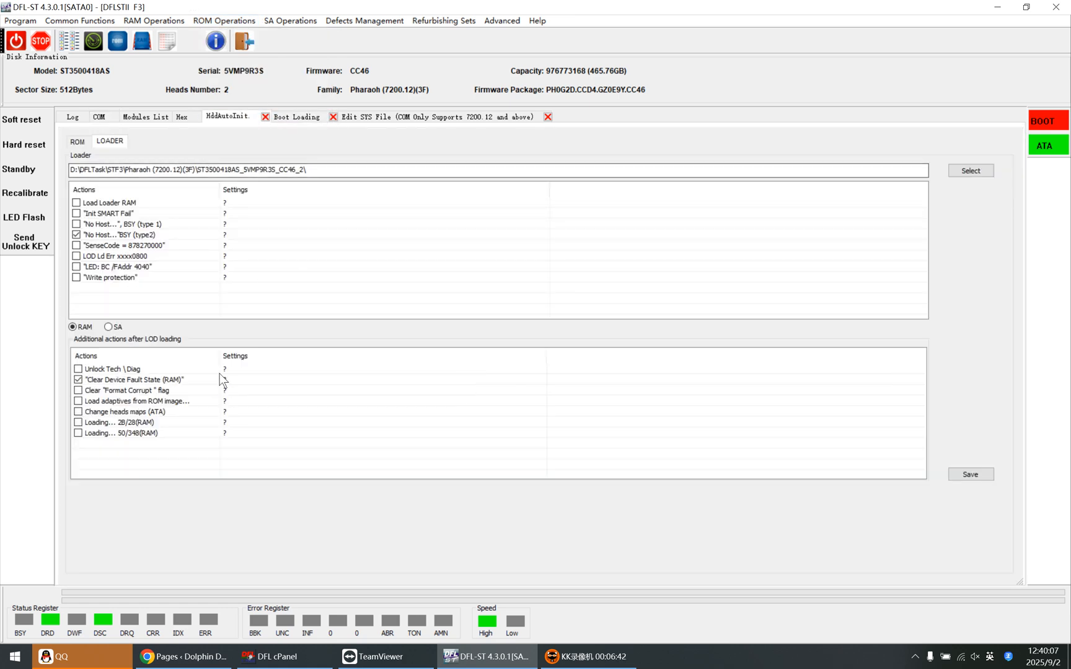